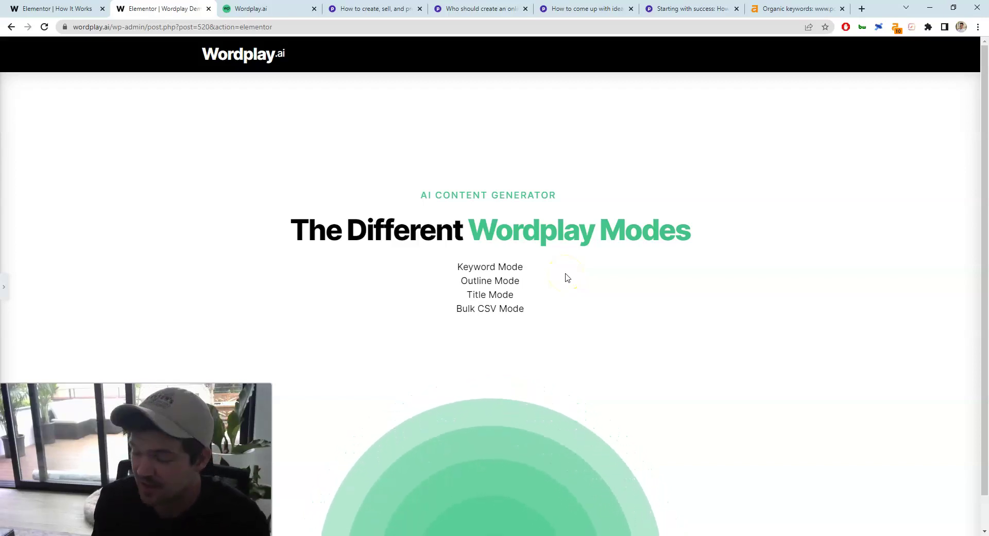
# Review the heading of the Wordplay modes overview page and switch to the Wordplay.ai Create Content page
pyautogui.moveTo(285, 231); pyautogui.dragTo(688, 235)
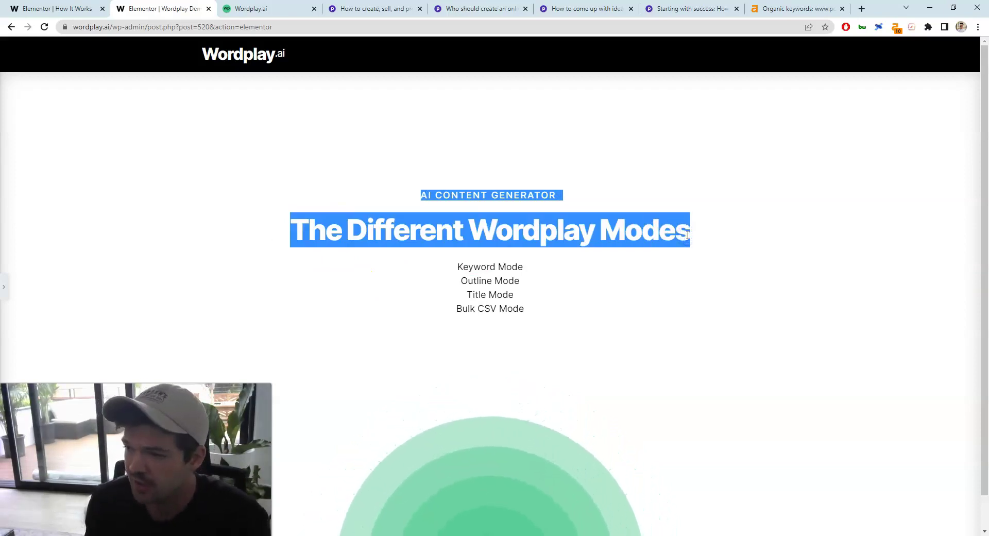
pyautogui.click(687, 234)
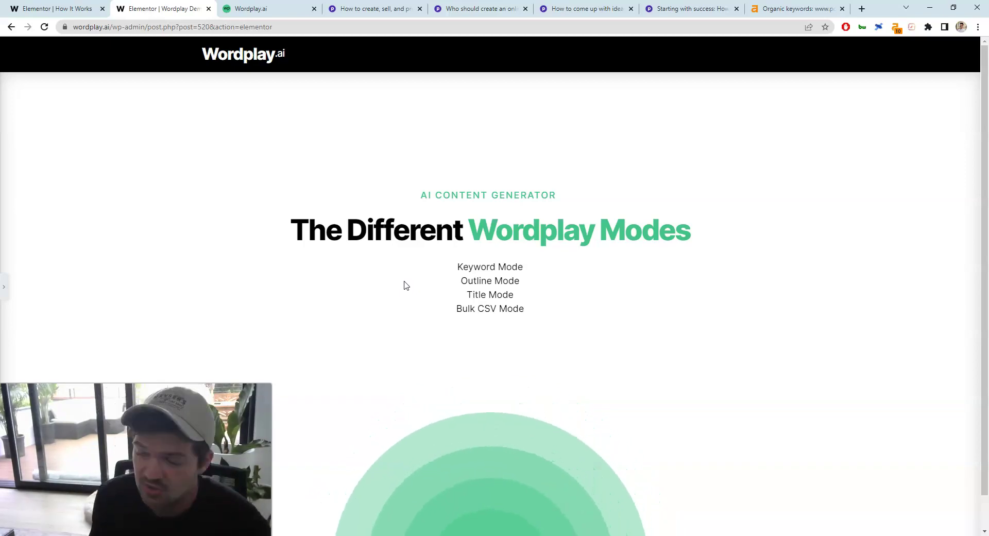
pyautogui.click(417, 285)
pyautogui.hotkey('ctrl', 'Tab')
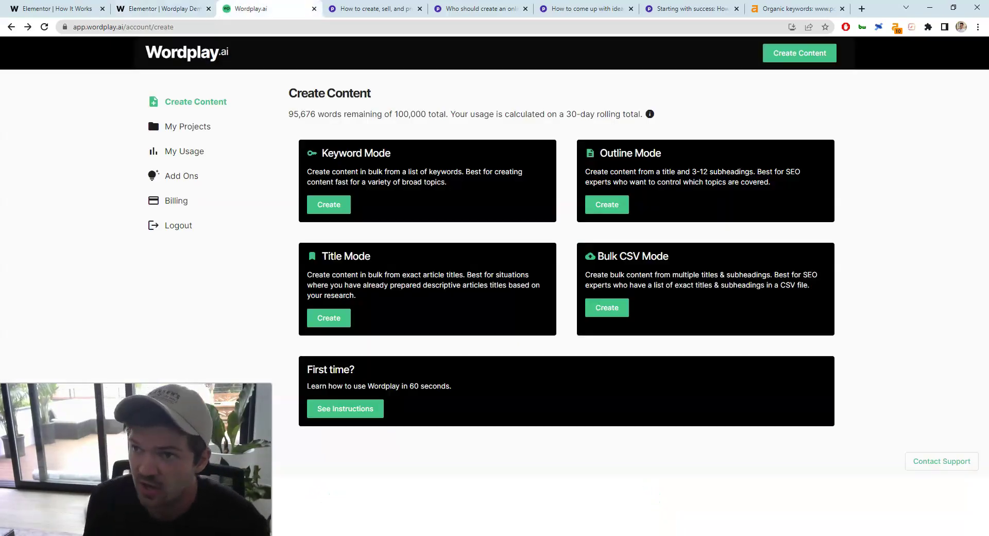
pyautogui.click(466, 46)
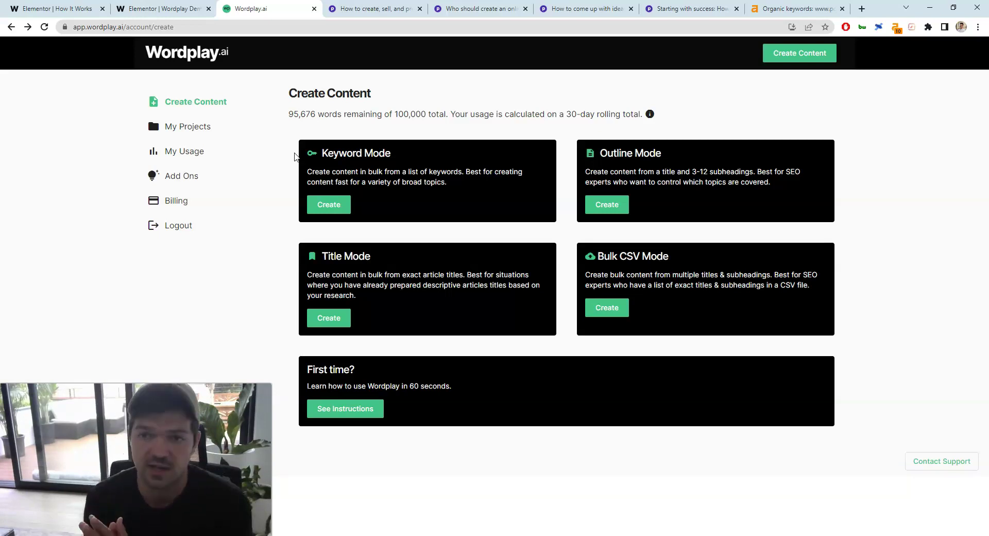
# Open Keyword Mode and enter "Keyword", "keyword 2" and "keyword 3" on separate lines as the article keywords
pyautogui.moveTo(319, 153); pyautogui.dragTo(428, 150)
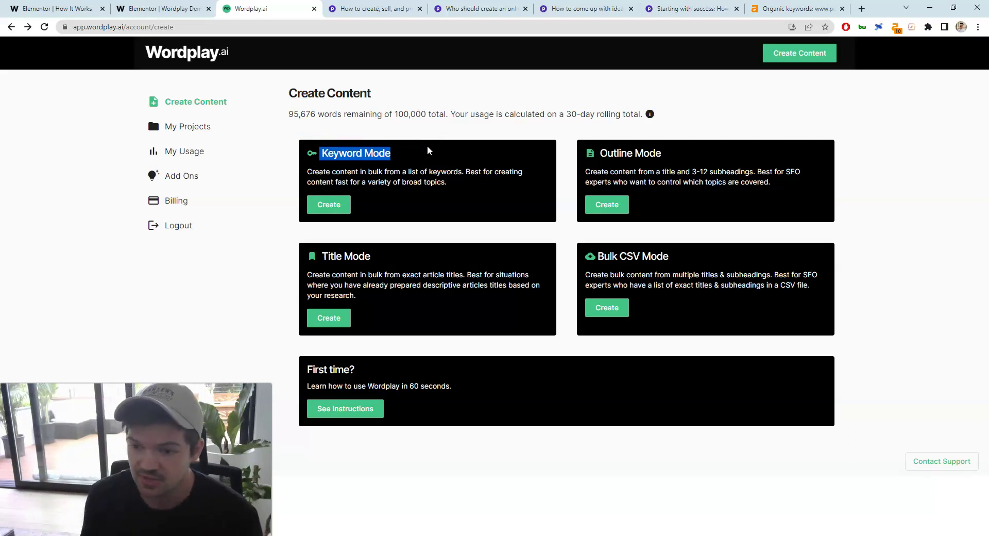
pyautogui.click(330, 204)
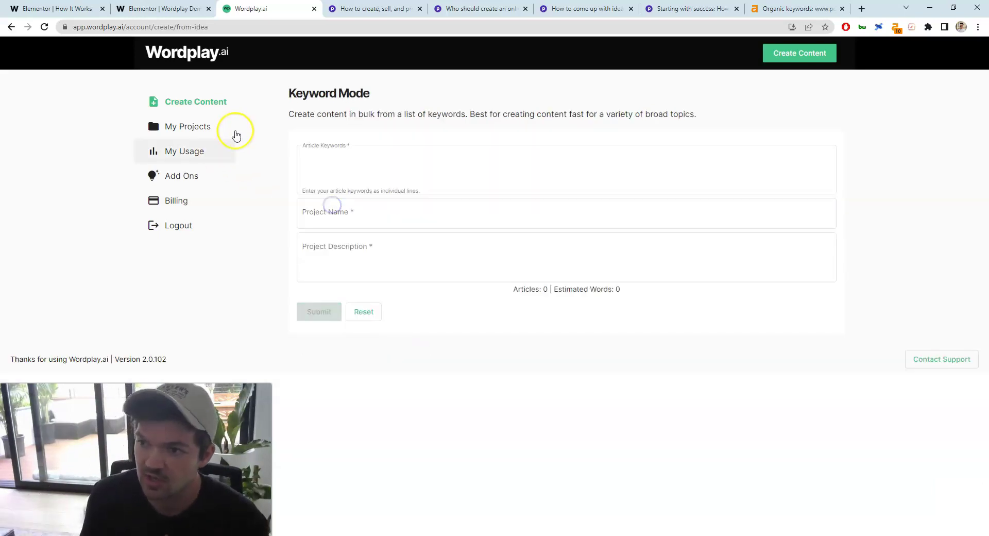
pyautogui.click(358, 156)
pyautogui.write('Keyword')
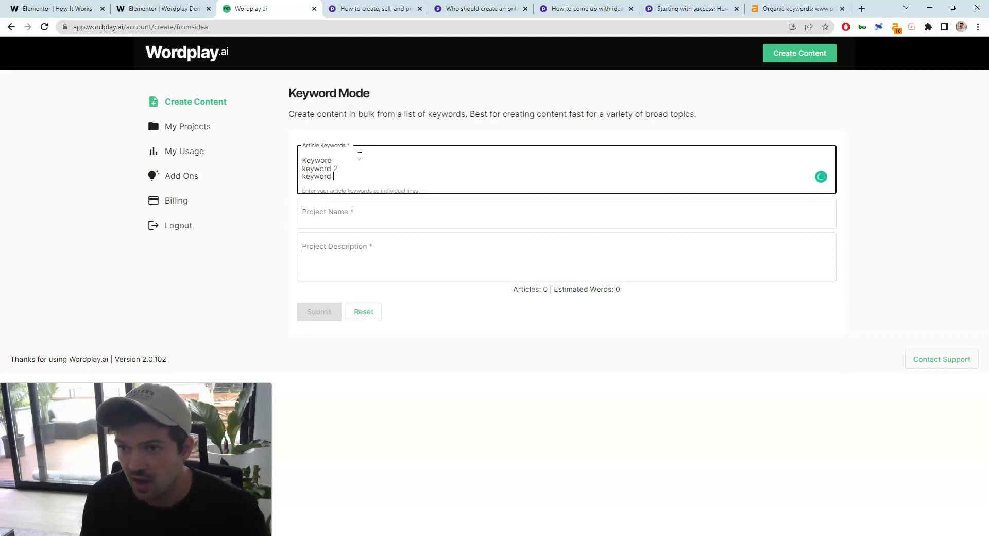
pyautogui.moveTo(332, 160)
pyautogui.mouseDown()
pyautogui.moveTo(283, 155)
pyautogui.moveTo(375, 159)
pyautogui.moveTo(279, 162)
pyautogui.moveTo(360, 167)
pyautogui.moveTo(310, 172)
pyautogui.moveTo(343, 163)
pyautogui.mouseUp()
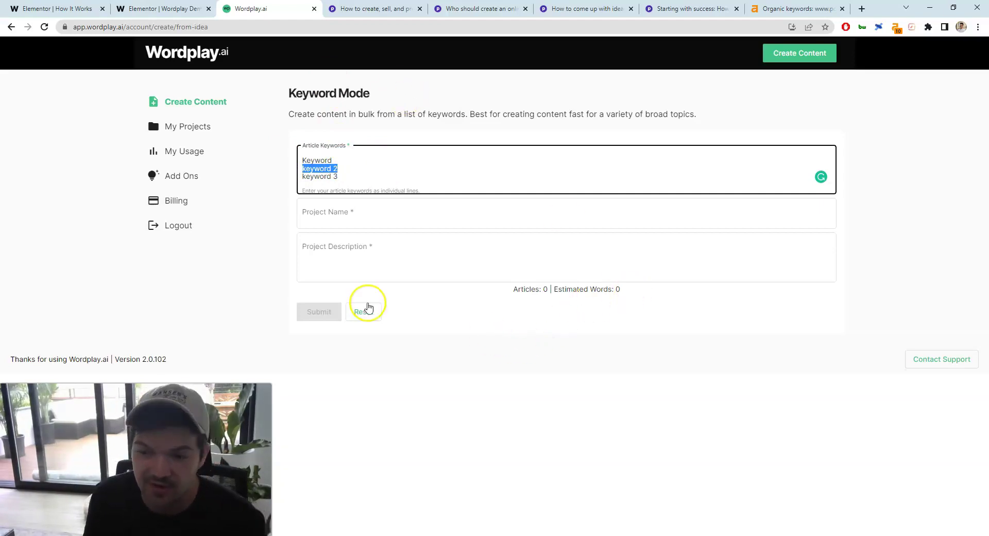
pyautogui.click(387, 165)
pyautogui.moveTo(470, 114); pyautogui.dragTo(694, 112)
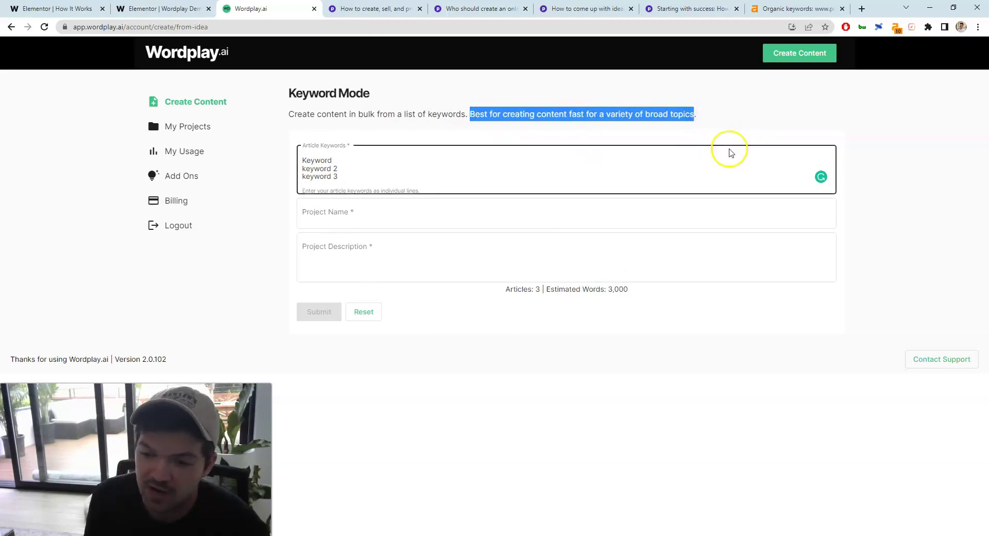
# Return to Create Content and open Outline Mode to examine its article title field, sections field and subheading limits
pyautogui.click(206, 107)
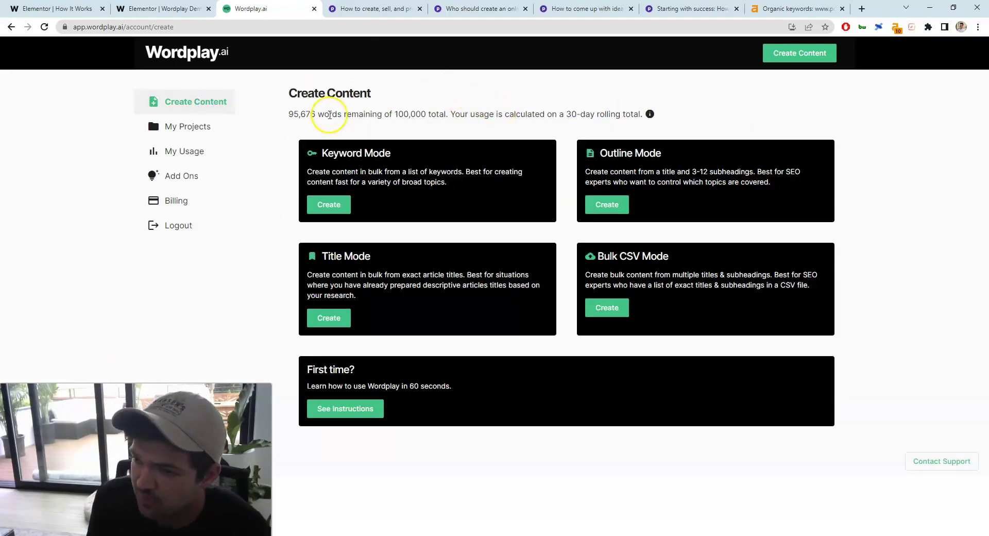
pyautogui.moveTo(600, 148); pyautogui.dragTo(799, 179)
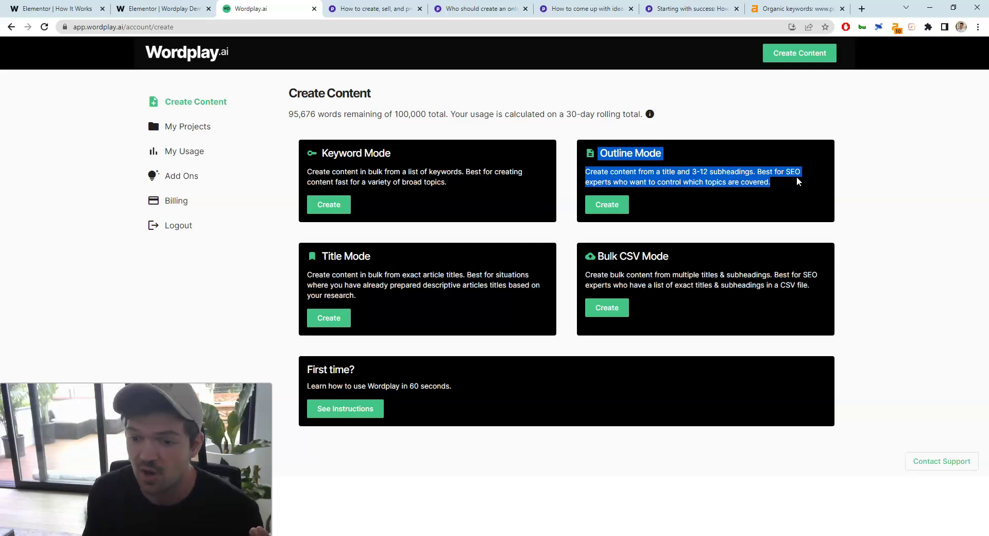
pyautogui.click(608, 204)
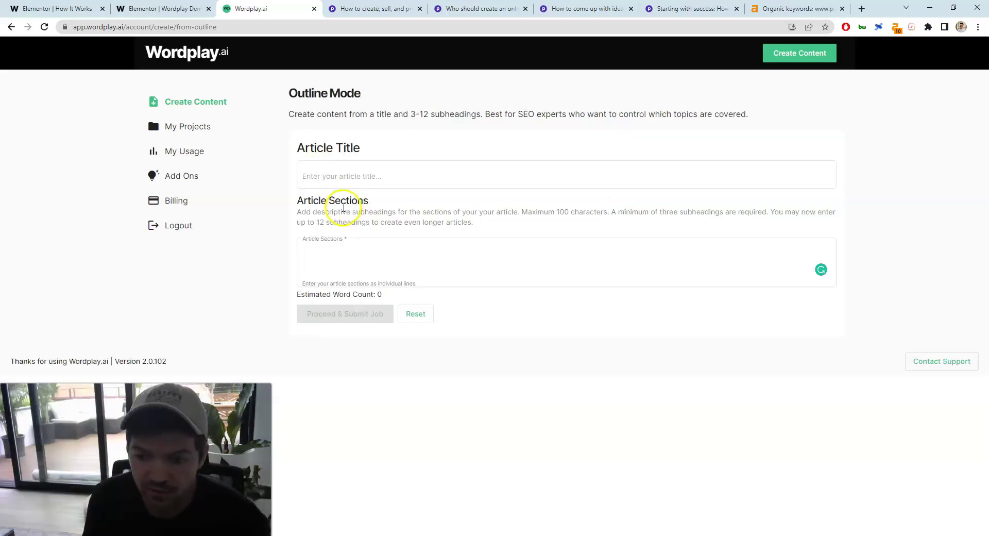
pyautogui.click(364, 184)
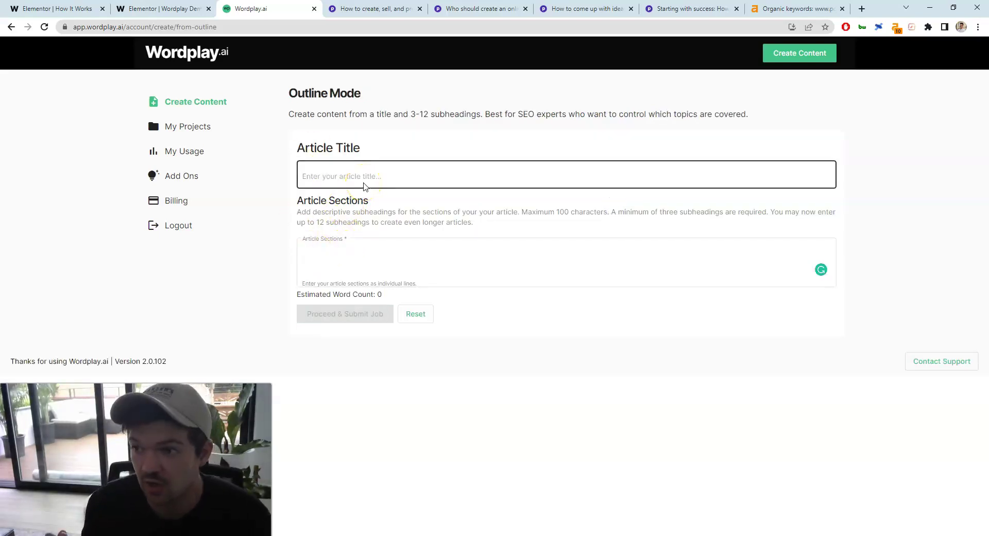
pyautogui.click(348, 257)
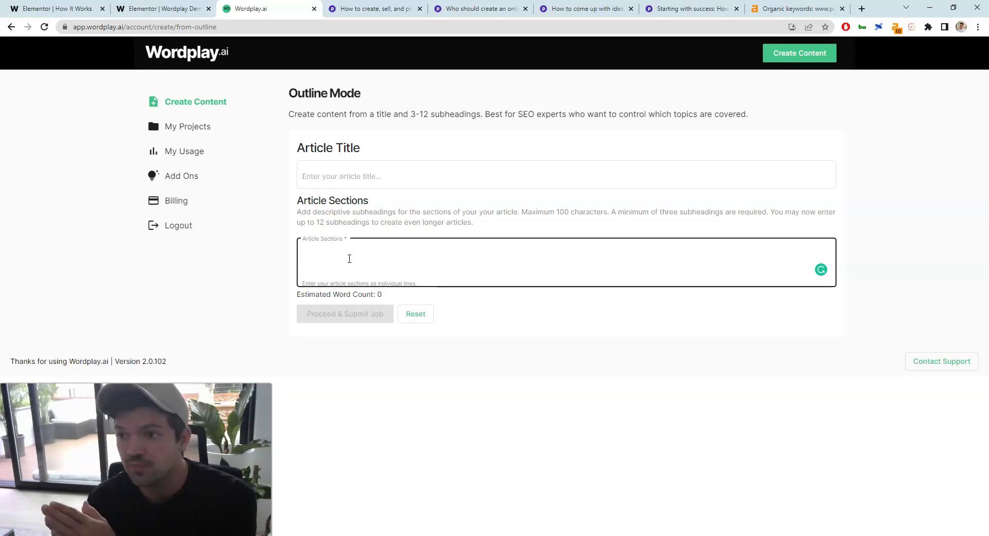
pyautogui.click(419, 219)
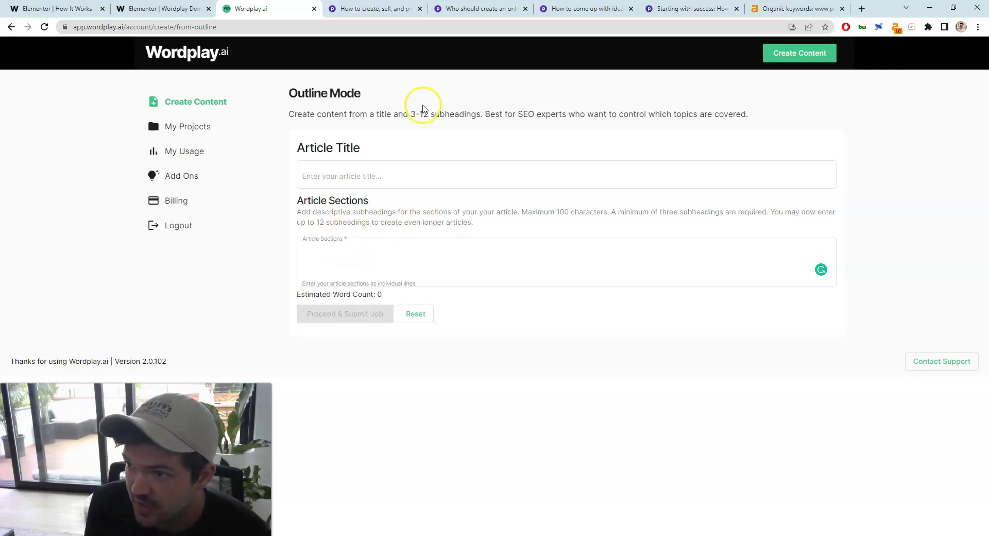
pyautogui.moveTo(410, 115); pyautogui.dragTo(428, 115)
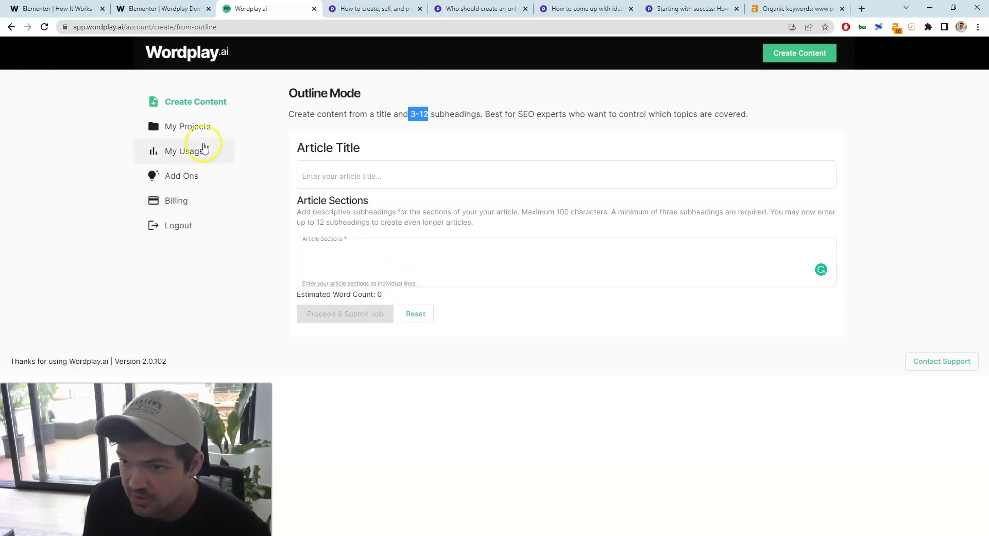
# Open Title Mode from Create Content and enter "Title 1", "title 2" and "title 3" on separate lines as the article titles
pyautogui.click(187, 98)
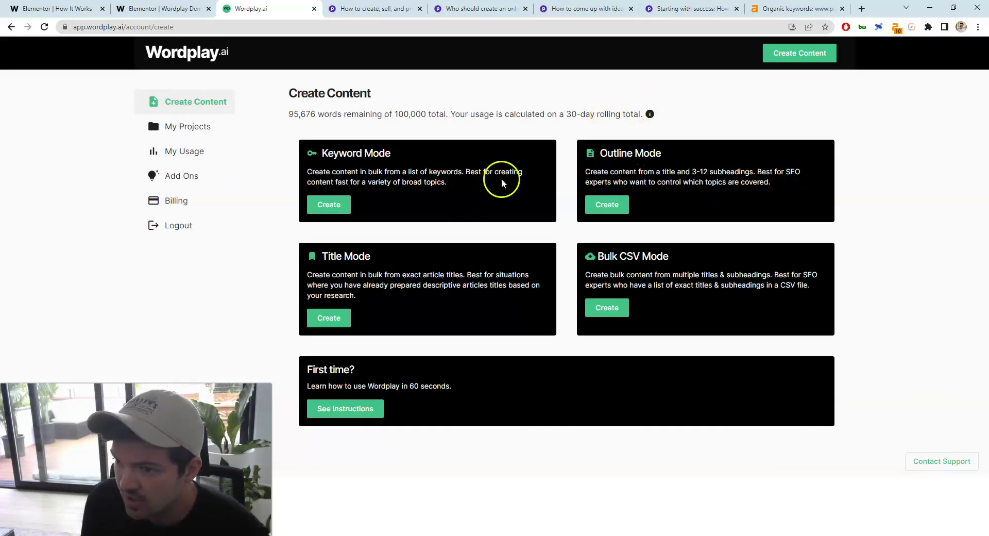
pyautogui.click(328, 318)
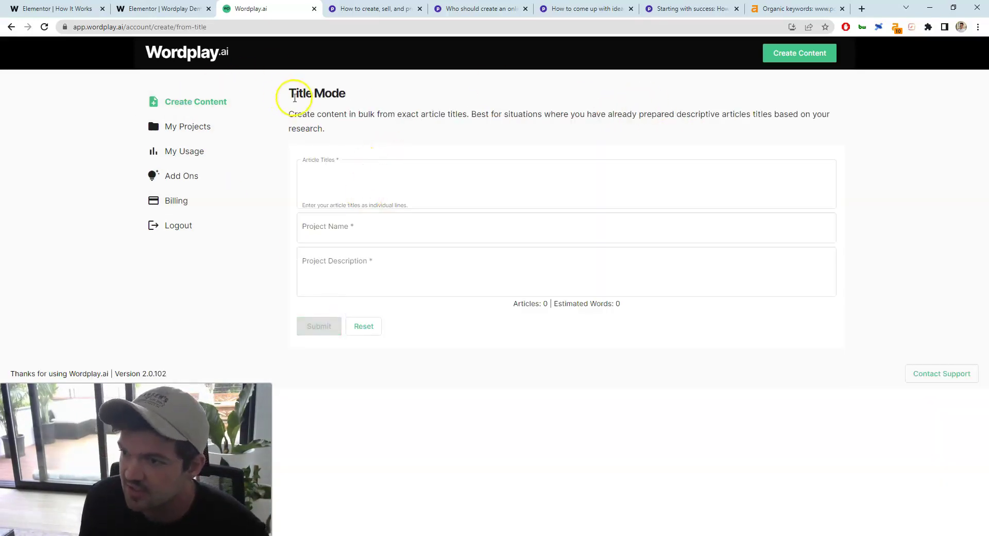
pyautogui.click(364, 174)
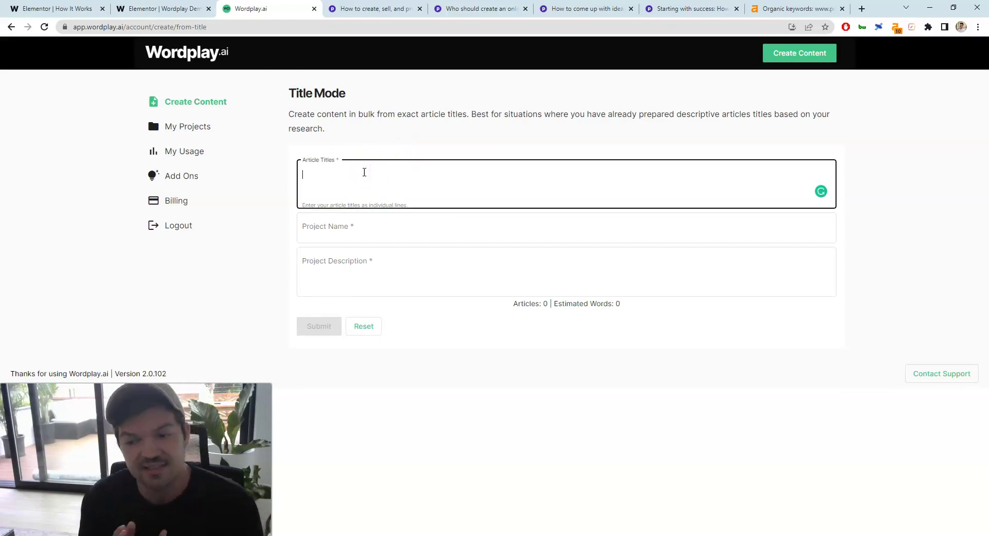
pyautogui.write('Title 1 title 2 title 3')
pyautogui.moveTo(338, 194); pyautogui.dragTo(299, 181)
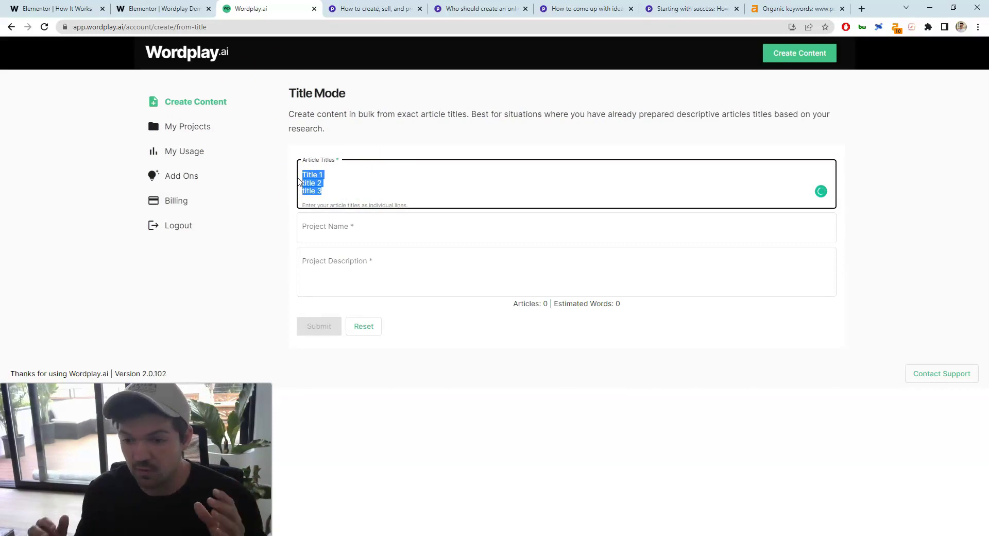
pyautogui.click(309, 176)
pyautogui.doubleClick(324, 190)
pyautogui.moveTo(342, 194); pyautogui.dragTo(277, 156)
pyautogui.click(276, 178)
# Open Bulk CSV Mode from Create Content, download the CSV template and open it in Excel
pyautogui.click(219, 97)
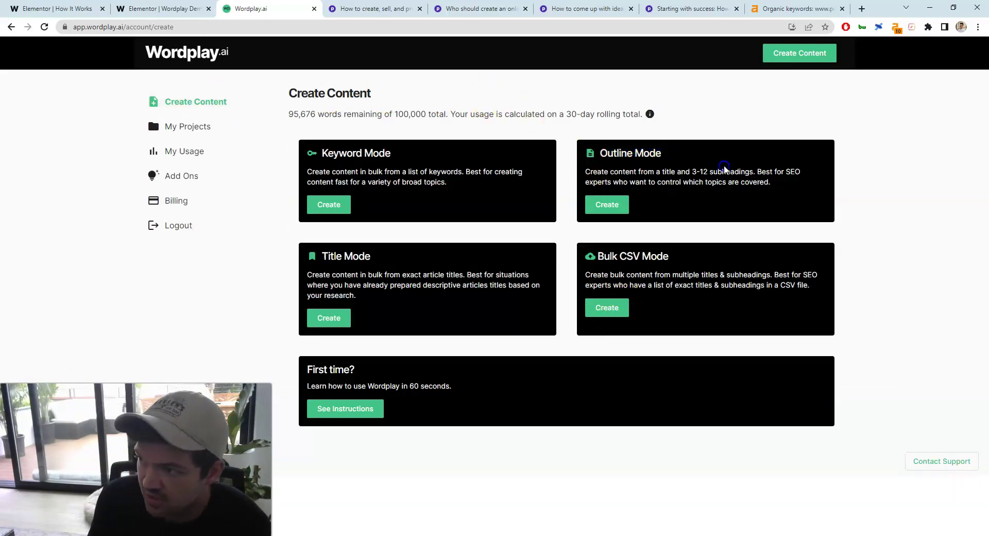
pyautogui.click(613, 305)
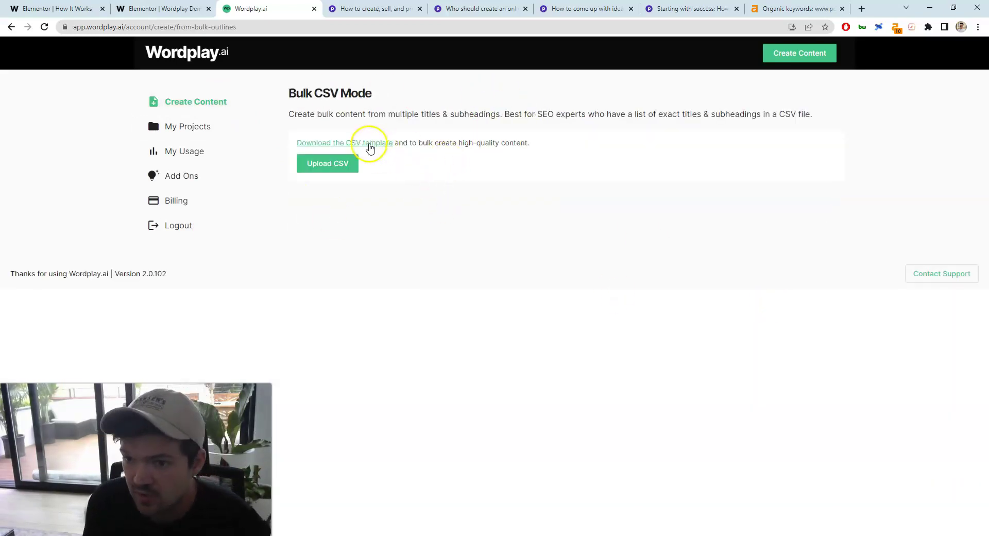
pyautogui.click(369, 145)
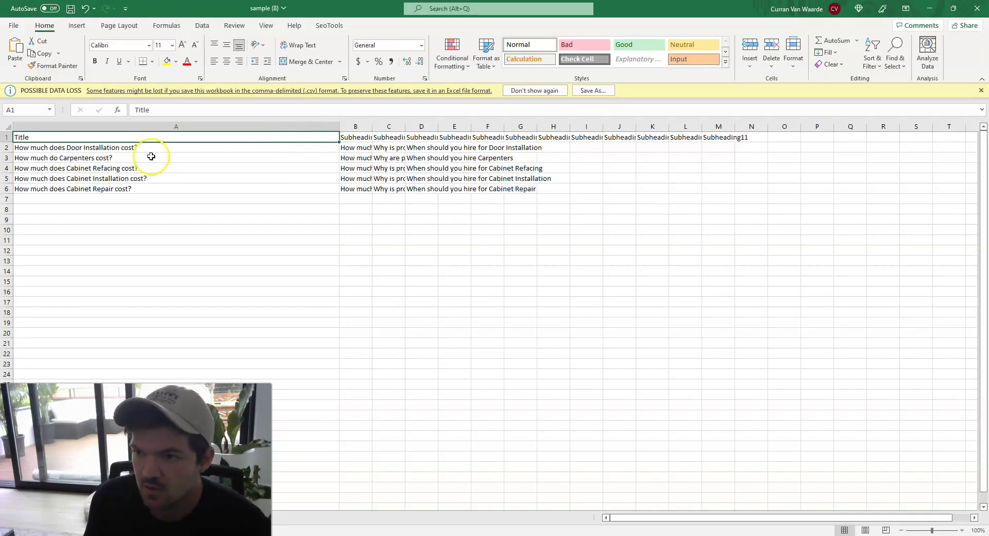
# Examine how the template's rows pair an article title with its subheadings, and close the spreadsheet
pyautogui.click(38, 146)
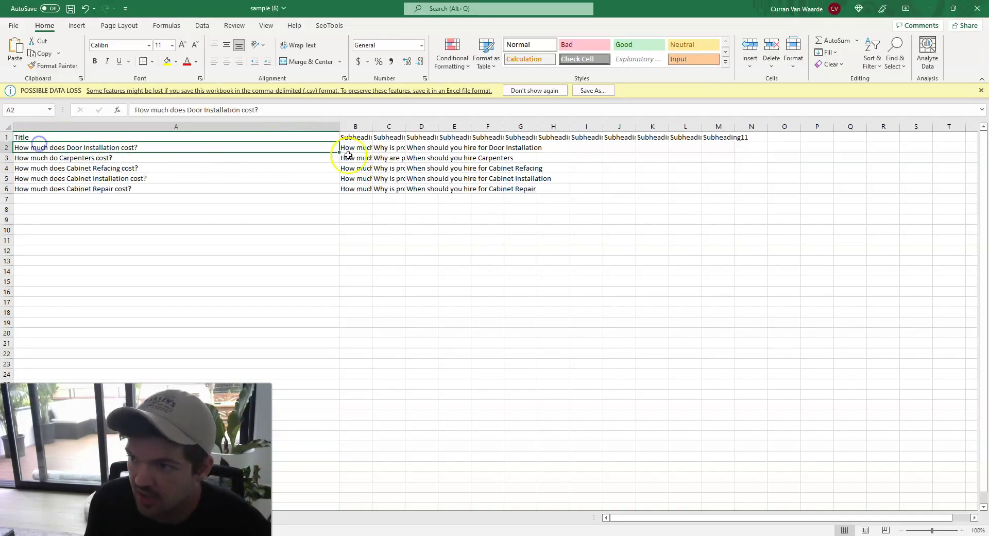
pyautogui.moveTo(342, 149); pyautogui.dragTo(722, 148)
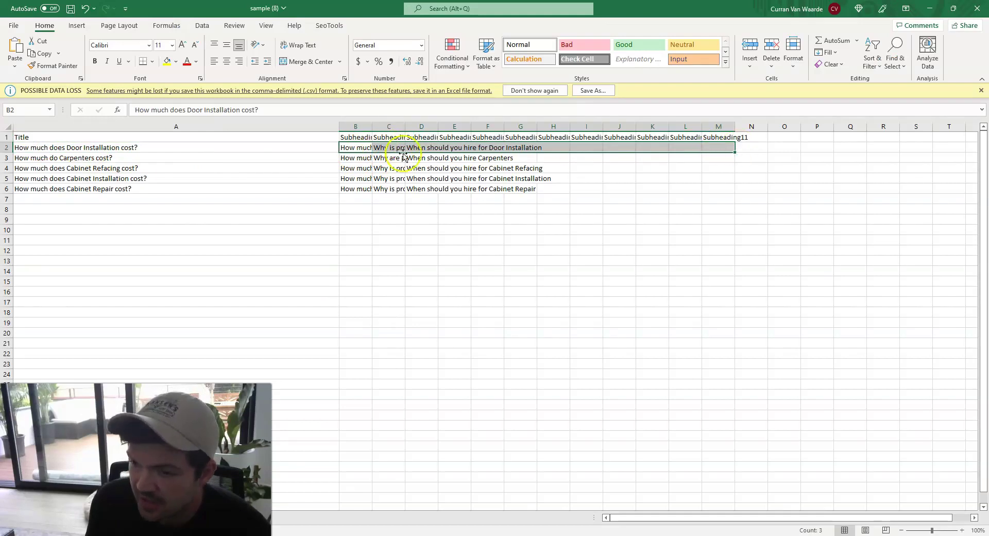
pyautogui.moveTo(125, 158); pyautogui.dragTo(281, 167)
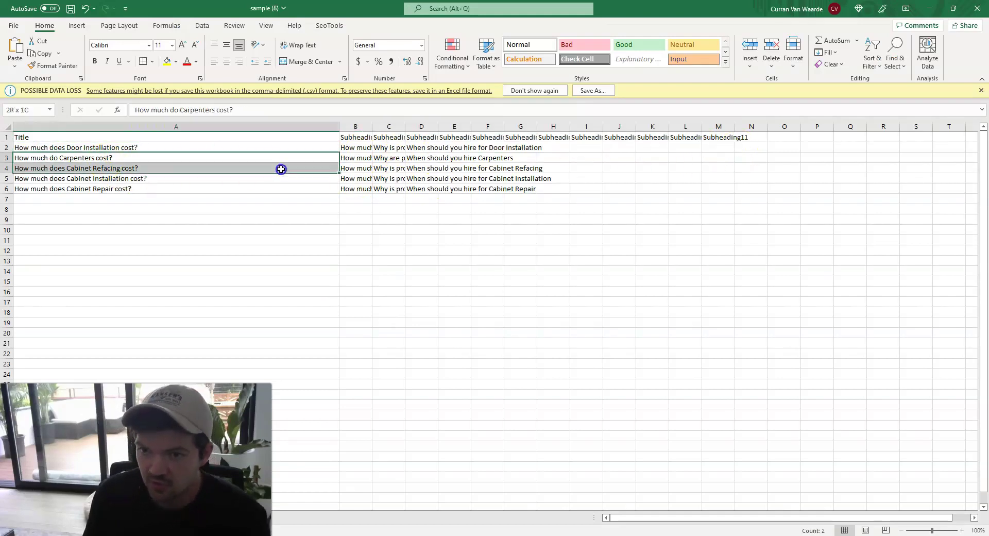
pyautogui.click(7, 148)
pyautogui.click(7, 157)
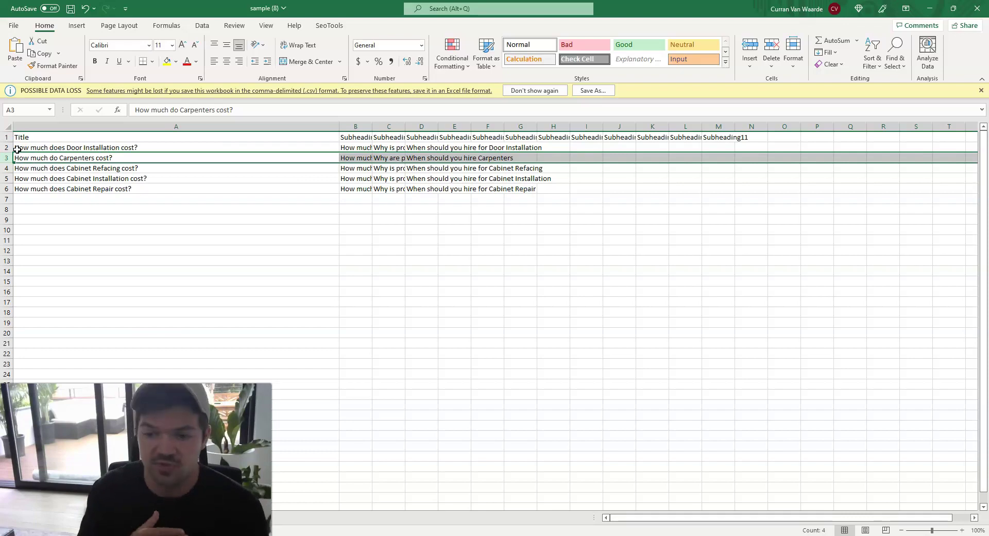
pyautogui.click(977, 9)
pyautogui.click(517, 306)
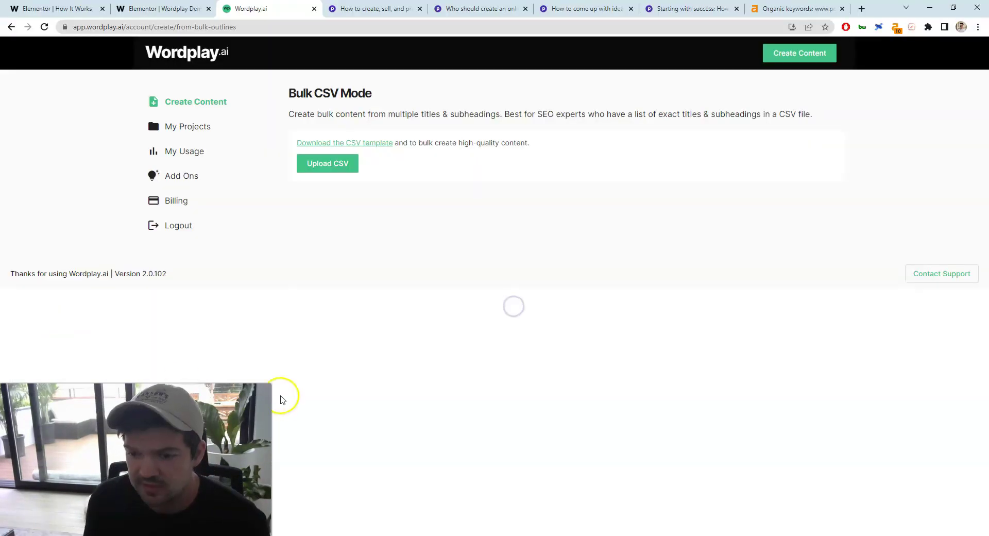
# Return to the Create Content overview and compare the descriptions of Title Mode and Keyword Mode
pyautogui.click(208, 106)
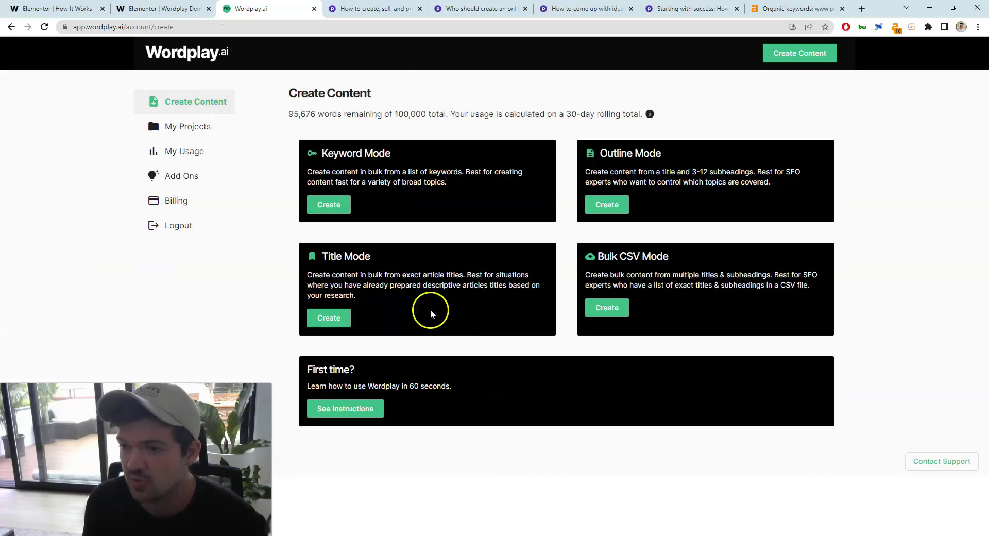
pyautogui.moveTo(402, 291); pyautogui.dragTo(309, 257)
pyautogui.moveTo(407, 172); pyautogui.dragTo(270, 146)
pyautogui.click(747, 178)
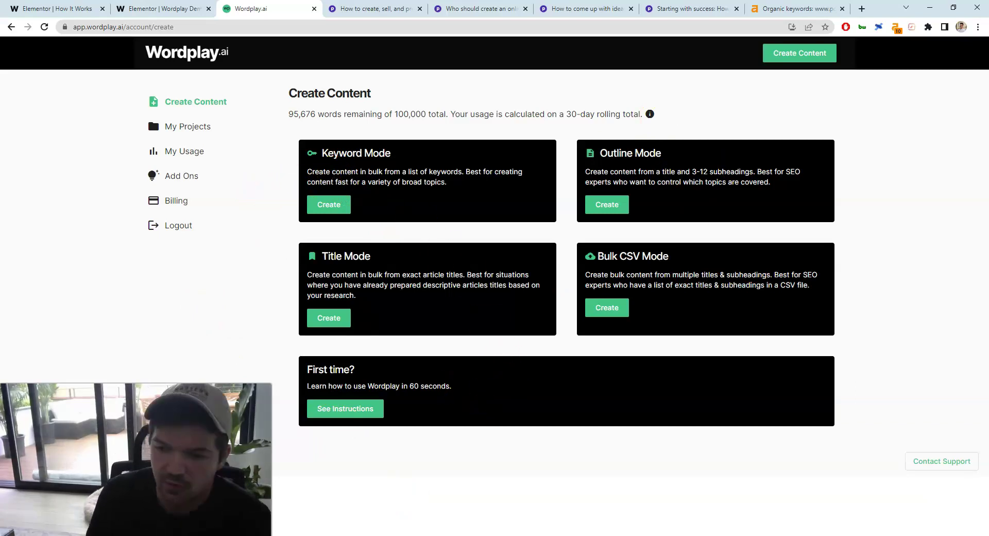
# View the topic clusters graphic and the title of Podia's guide on creating and selling an online course
pyautogui.hotkey('alt', 'Tab')
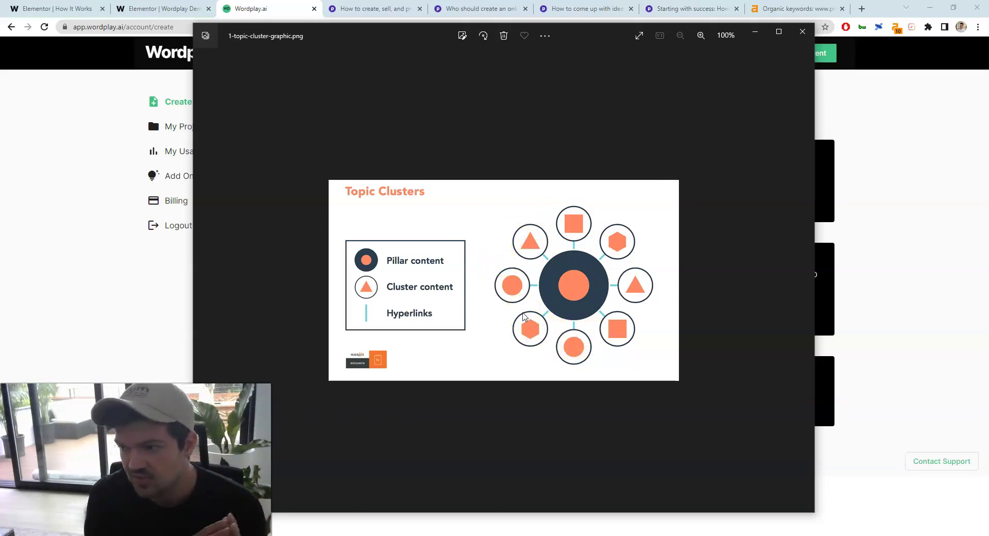
pyautogui.click(365, 9)
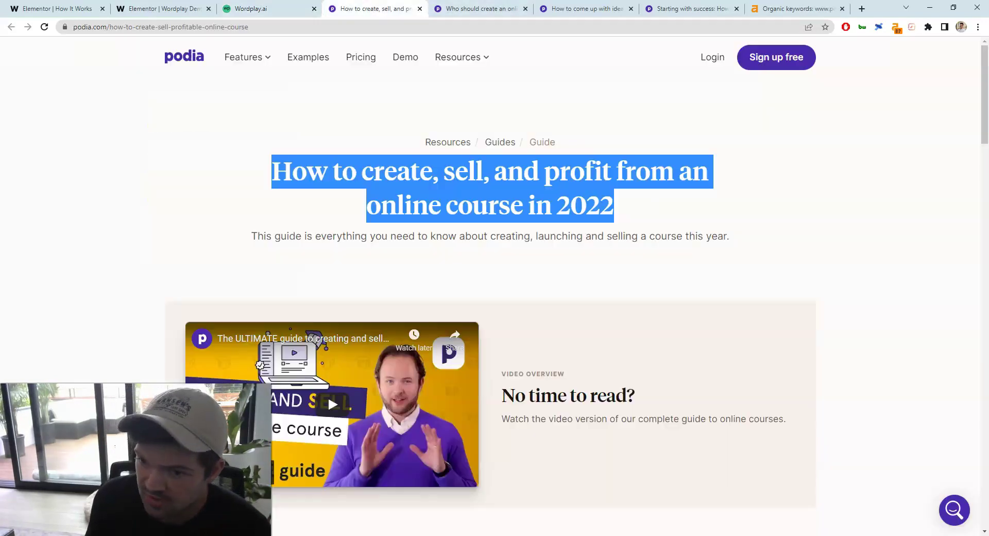
pyautogui.moveTo(248, 177); pyautogui.dragTo(485, 175)
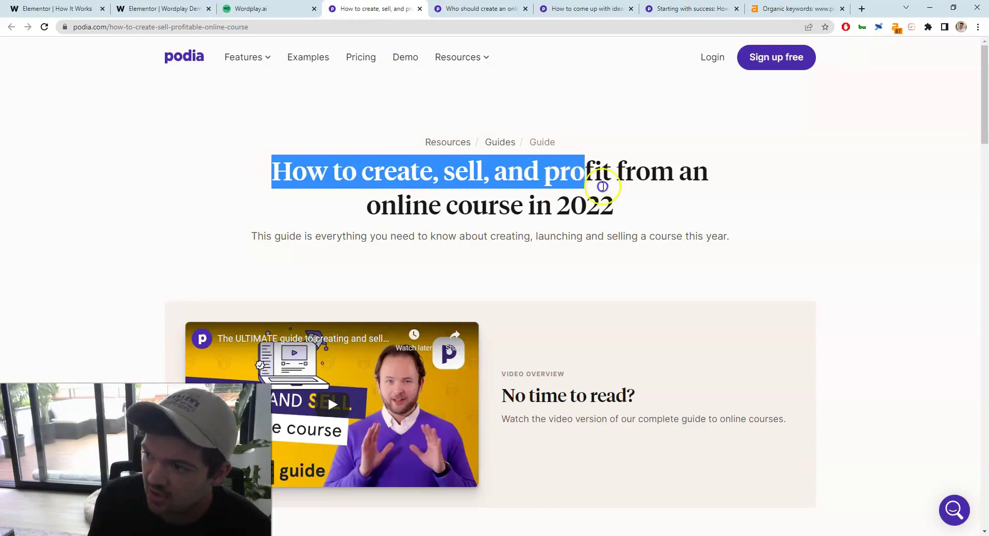
pyautogui.moveTo(606, 187); pyautogui.dragTo(673, 216)
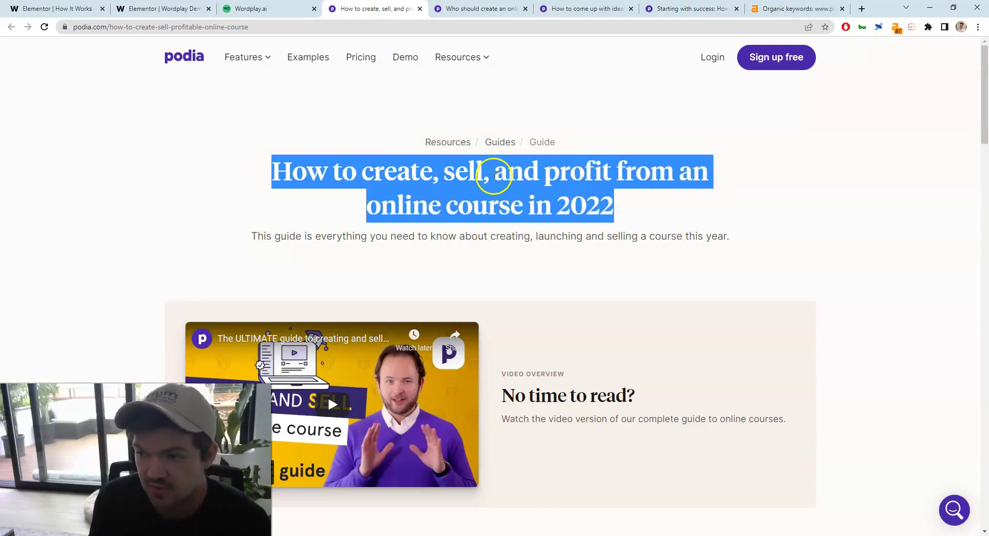
pyautogui.click(497, 175)
pyautogui.moveTo(263, 168); pyautogui.dragTo(640, 216)
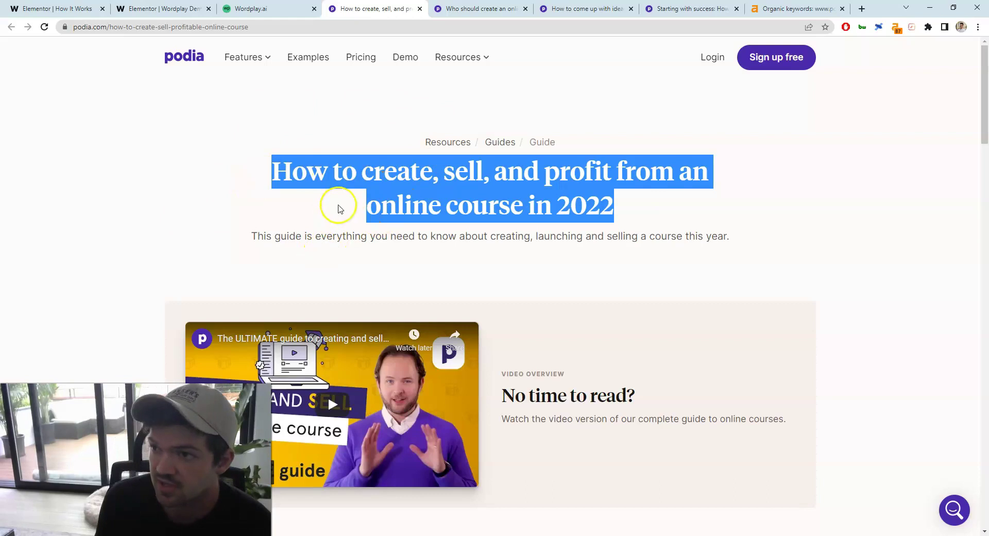
# Find and highlight the list of eight linked steps in Podia's online course guide
pyautogui.click(466, 204)
pyautogui.scroll(-20, 462, 227)
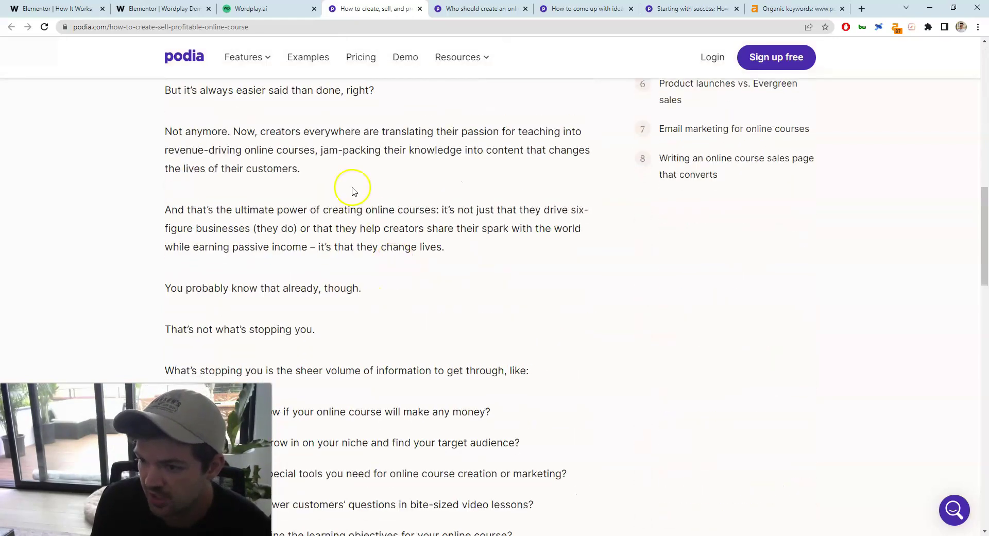
pyautogui.scroll(-10, 412, 340)
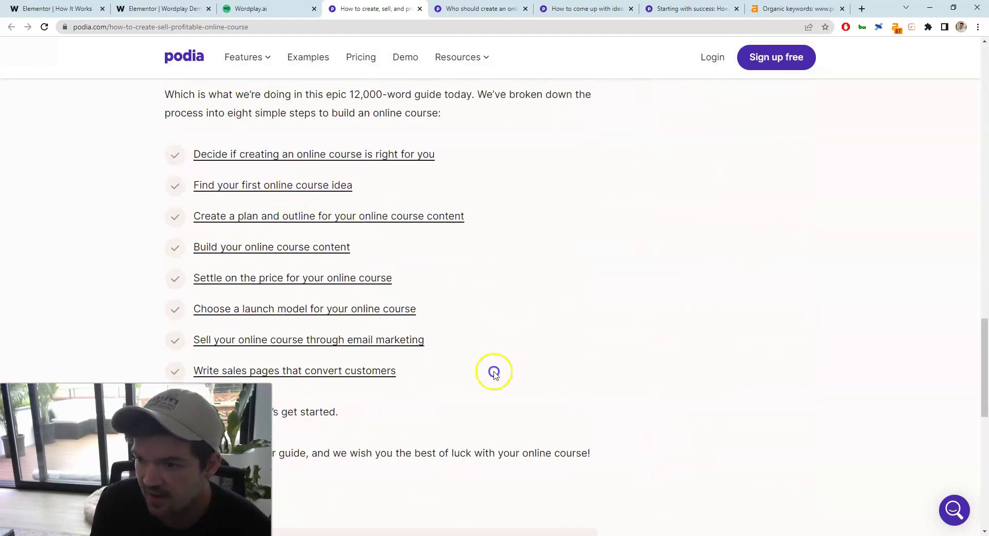
pyautogui.moveTo(470, 369); pyautogui.dragTo(155, 145)
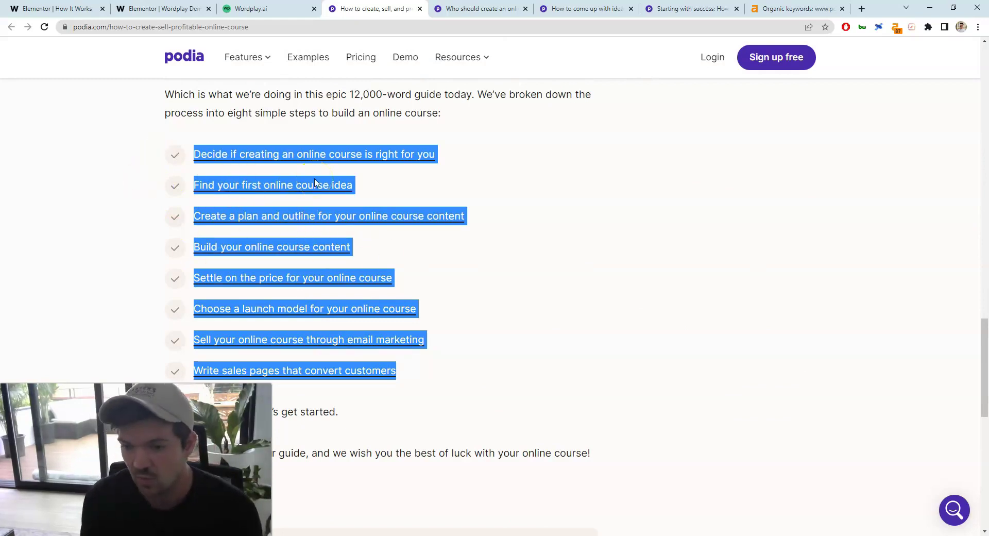
# Compare the guide's highlighted chapter links with the pillar and cluster content in the topic clusters graphic
pyautogui.hotkey('alt', 'Tab')
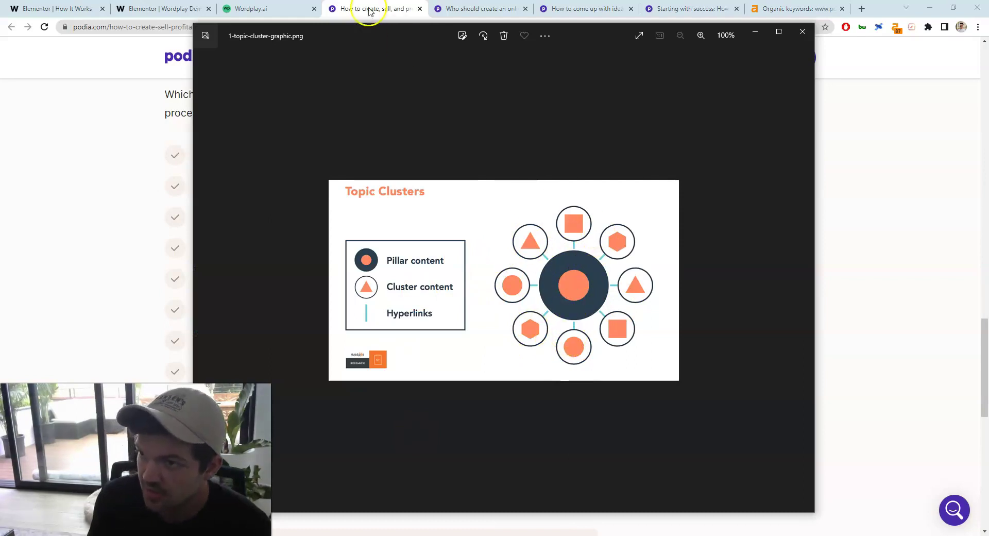
pyautogui.hotkey('alt', 'Tab')
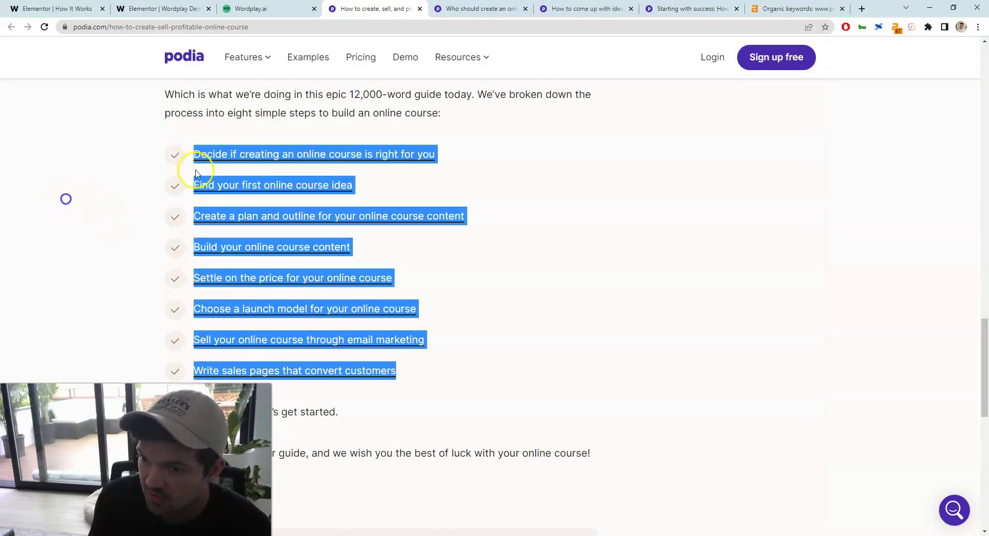
pyautogui.hotkey('alt', 'Tab')
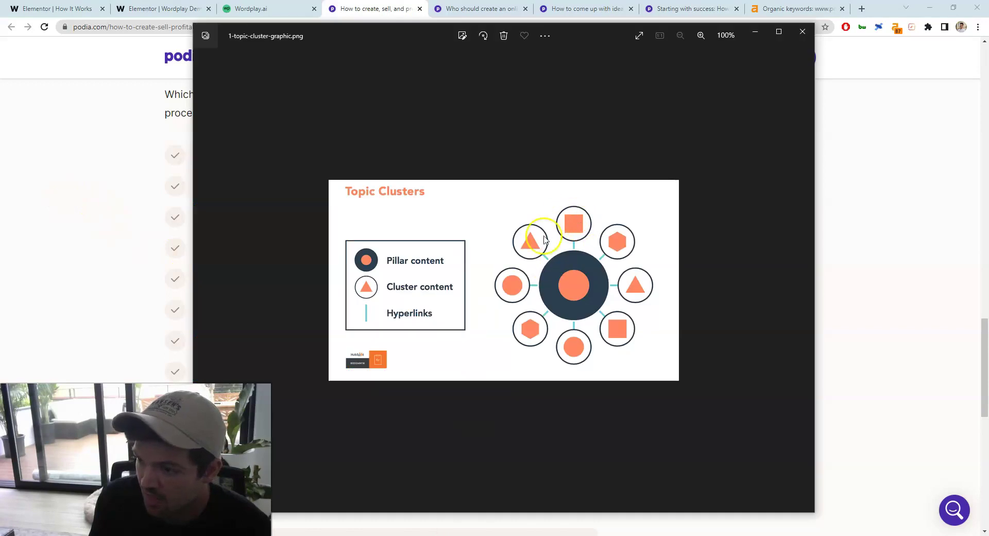
pyautogui.click(35, 173)
# View the titles of the chapter pages on who should create an online course and how to come up with course ideas
pyautogui.click(470, 8)
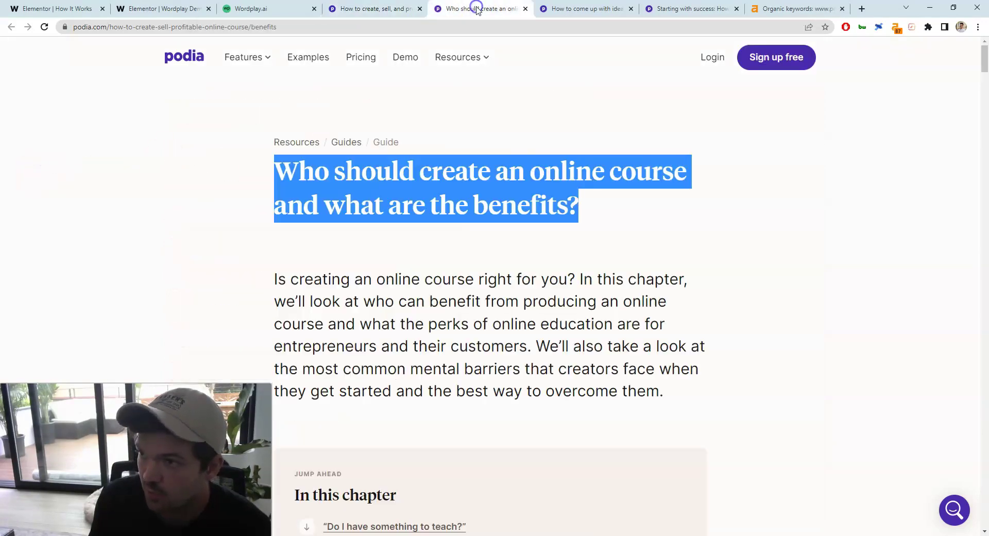
pyautogui.moveTo(260, 159); pyautogui.dragTo(647, 221)
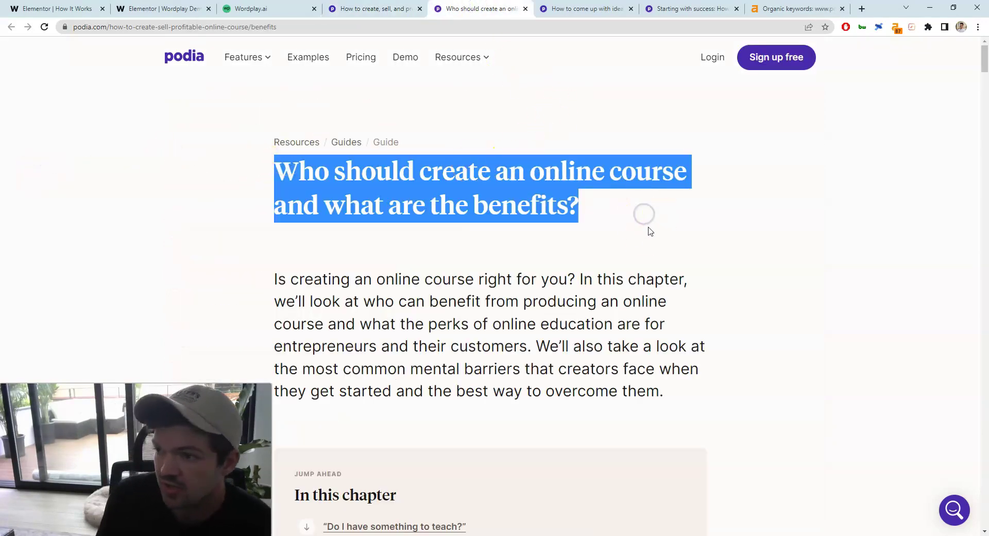
pyautogui.click(587, 9)
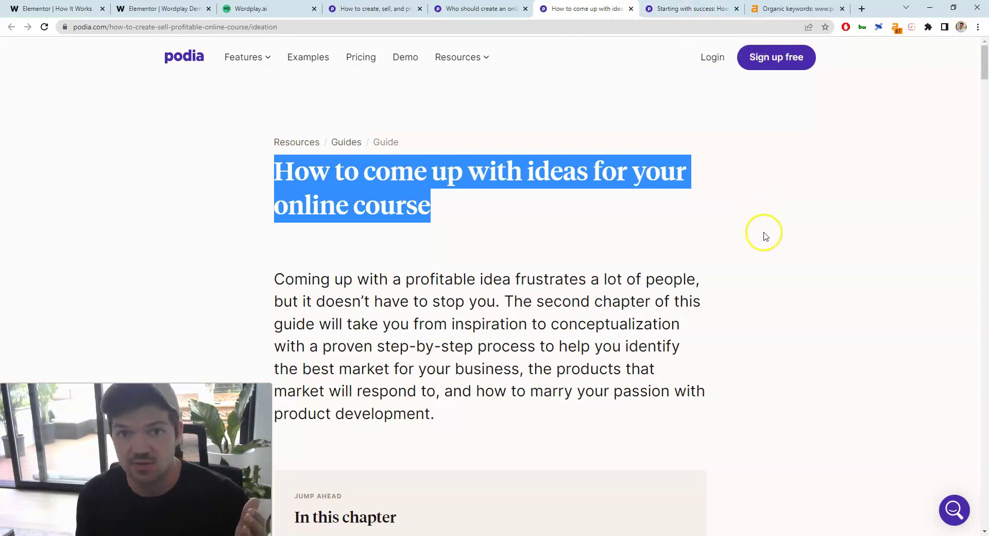
pyautogui.moveTo(468, 534)
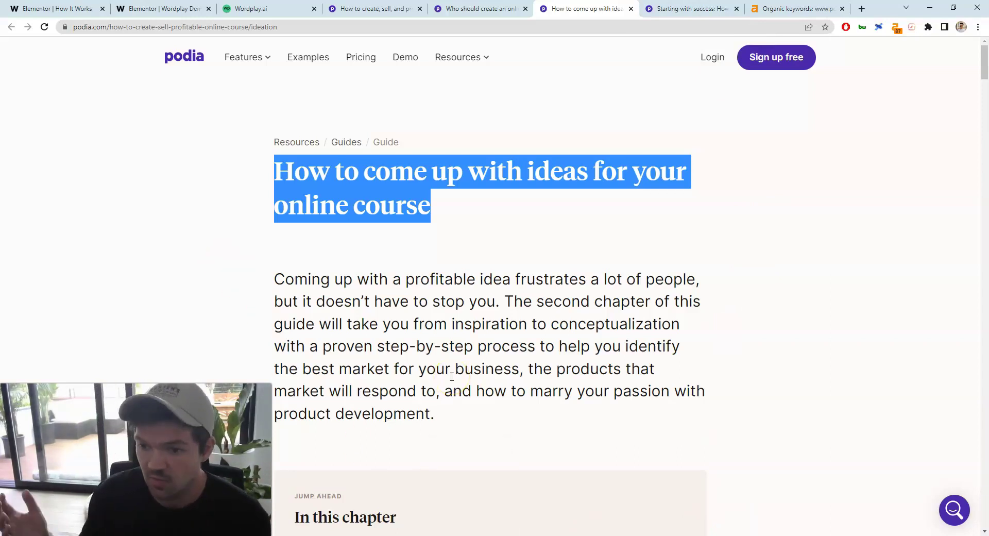
pyautogui.click(440, 531)
pyautogui.click(634, 128)
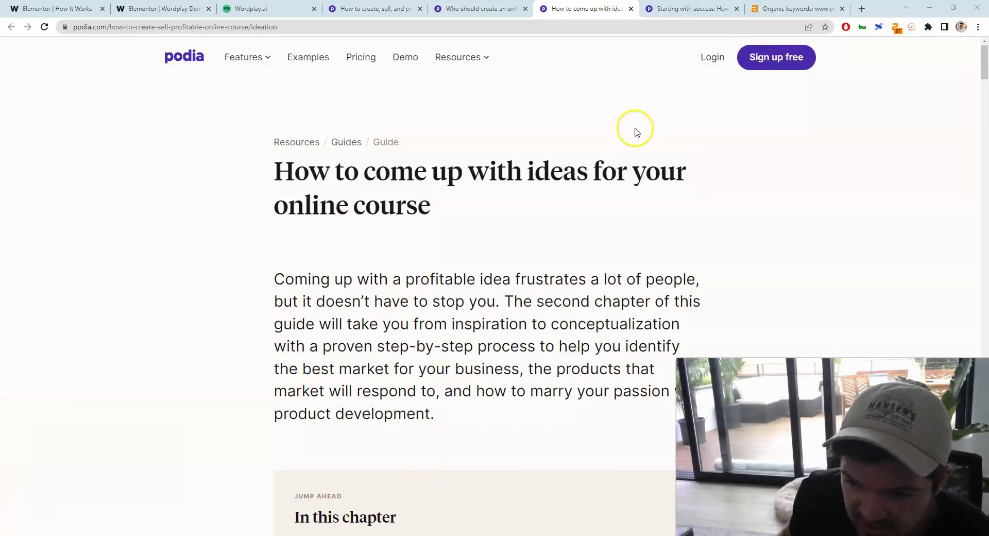
# Highlight the shared URL path how-to-create-sell-profitable-online-course on the ideation, benefits and main guide pages
pyautogui.click(74, 27)
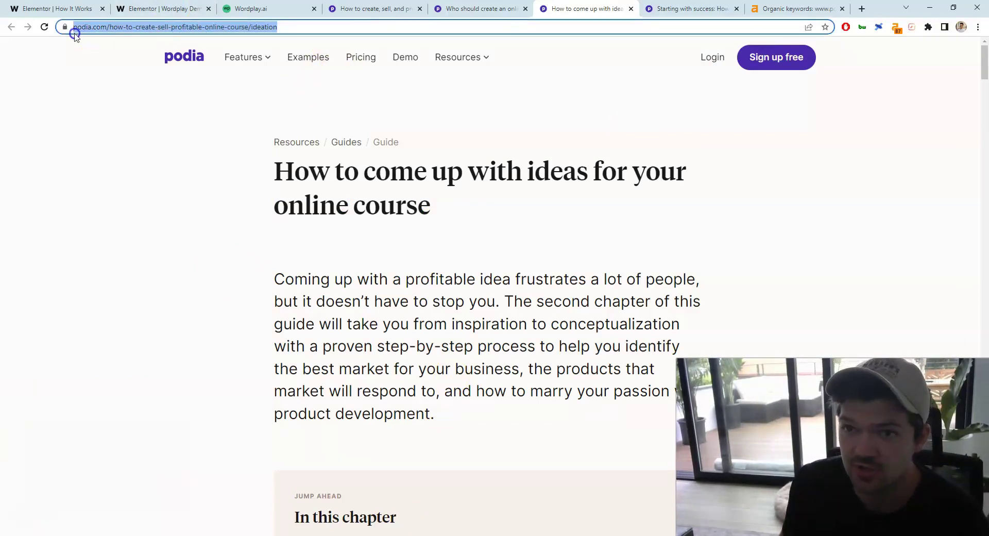
pyautogui.click(122, 28)
pyautogui.moveTo(151, 27); pyautogui.dragTo(295, 23)
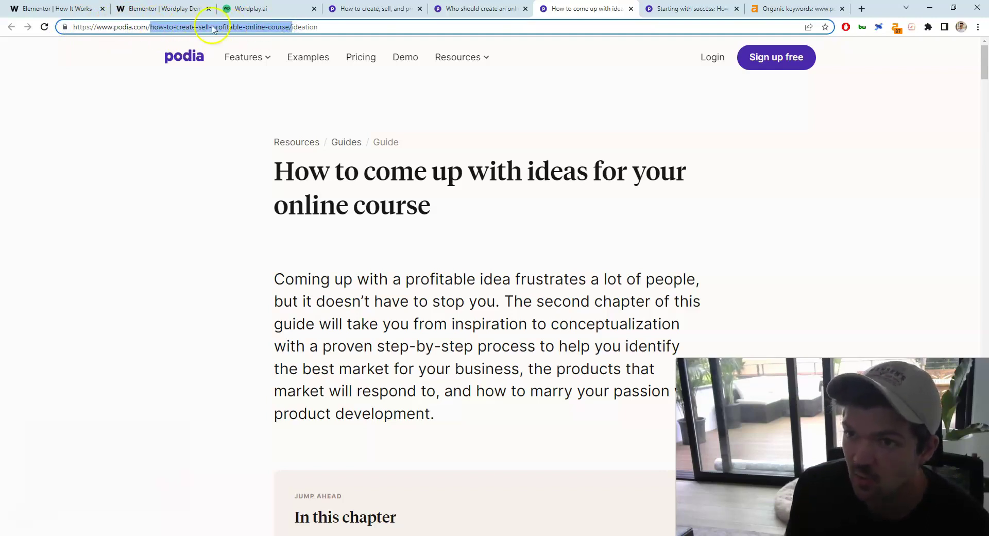
pyautogui.click(466, 8)
pyautogui.moveTo(110, 28); pyautogui.dragTo(229, 30)
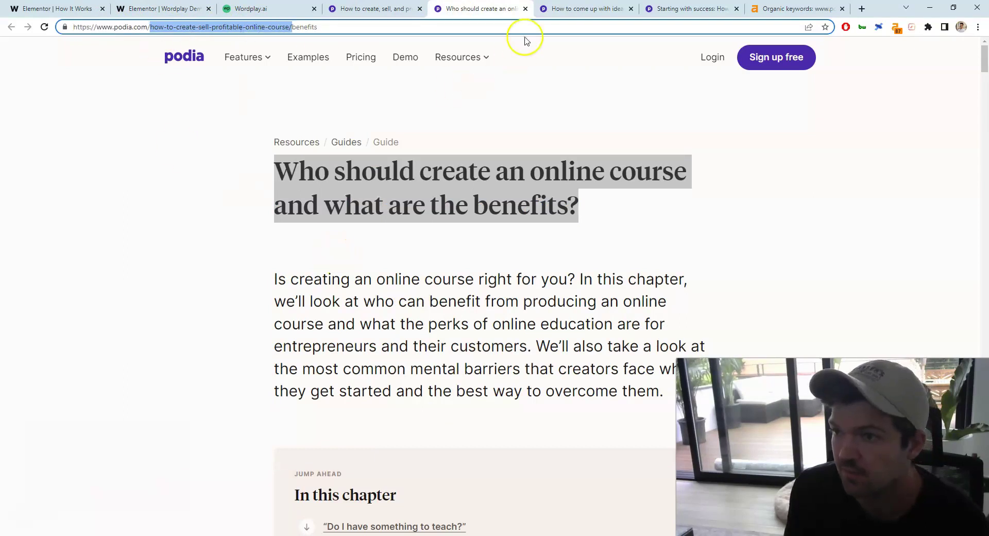
pyautogui.hotkey('ctrl', 'shift', 'Tab')
pyautogui.moveTo(248, 27); pyautogui.dragTo(110, 30)
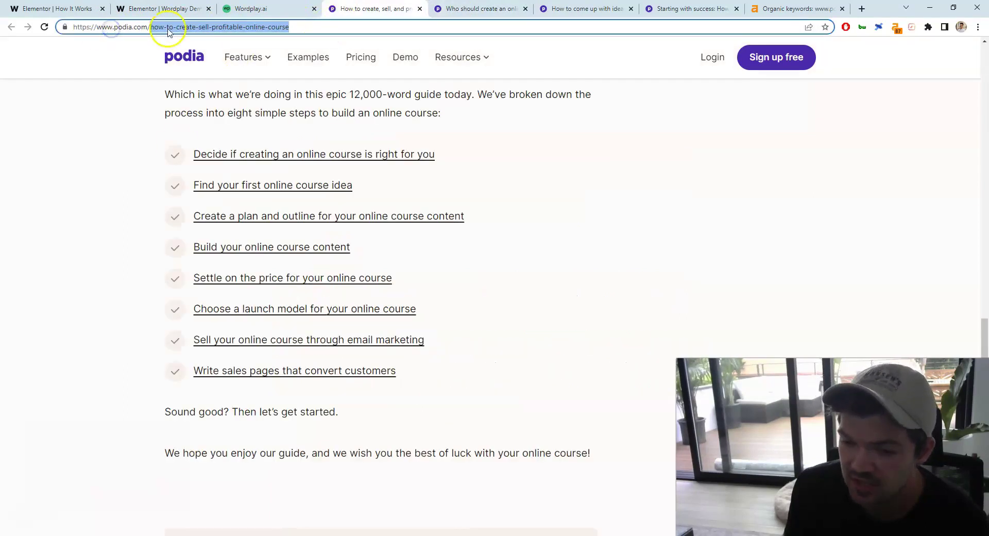
# Check the URL endings of the benefits, ideation and planning chapter pages, and return to the main guide
pyautogui.hotkey('ctrl', 'Tab')
pyautogui.doubleClick(309, 26)
pyautogui.hotkey('ctrl', 'Tab')
pyautogui.doubleClick(299, 26)
pyautogui.hotkey('ctrl', 'Tab')
pyautogui.click(675, 26)
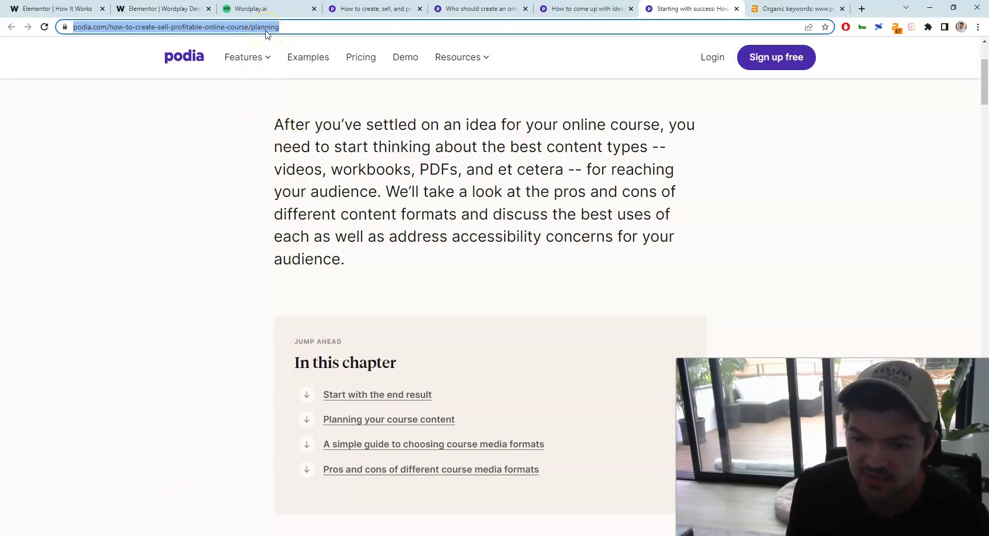
pyautogui.click(176, 70)
pyautogui.hotkey('ctrl', 'shift', 'Tab')
pyautogui.hotkey('ctrl', 'shift', 'Tab')
pyautogui.hotkey('ctrl', 'shift', 'Tab')
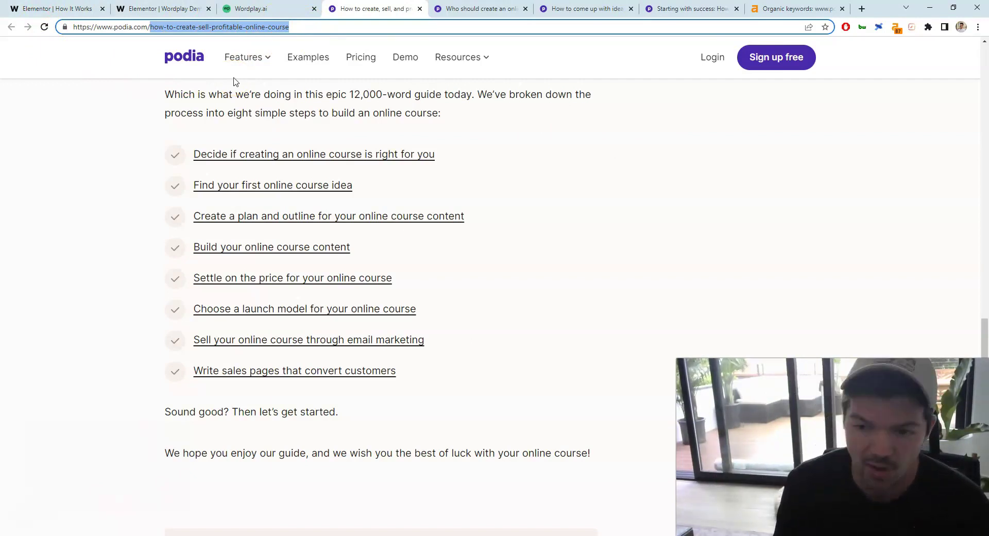
# Relate the main guide's chapter links to the hyperlinks between pillar and cluster content in the topic clusters graphic
pyautogui.click(95, 371)
pyautogui.hotkey('alt', 'Tab')
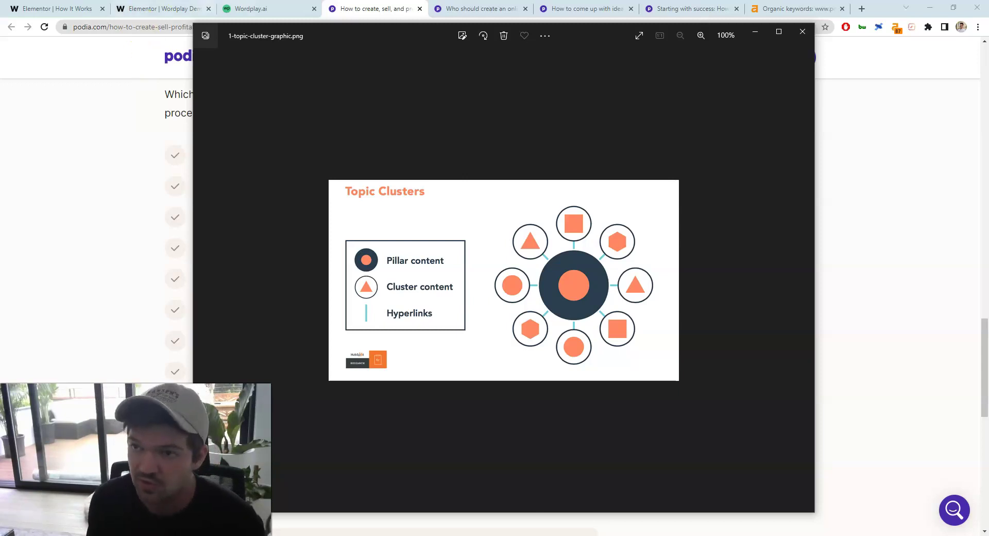
pyautogui.click(278, 9)
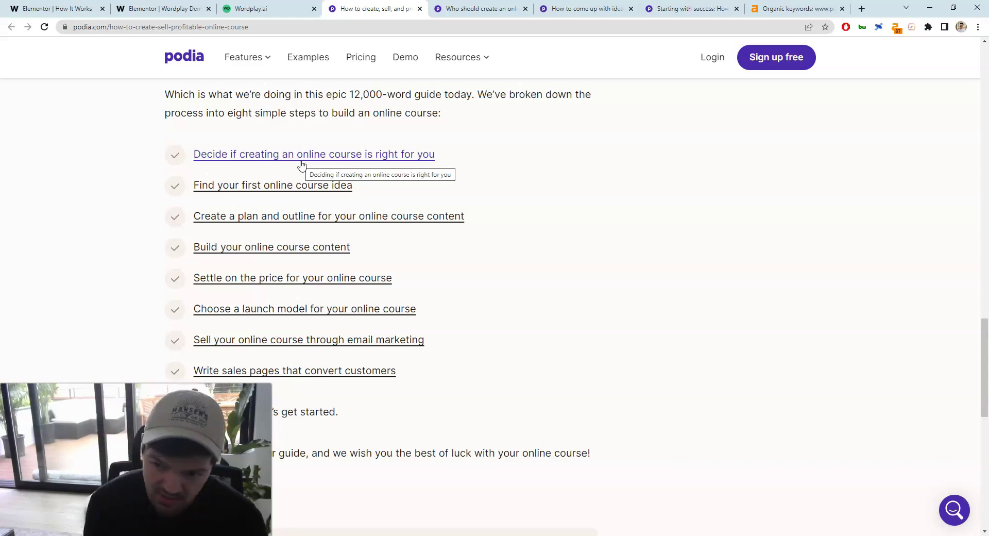
pyautogui.click(313, 177)
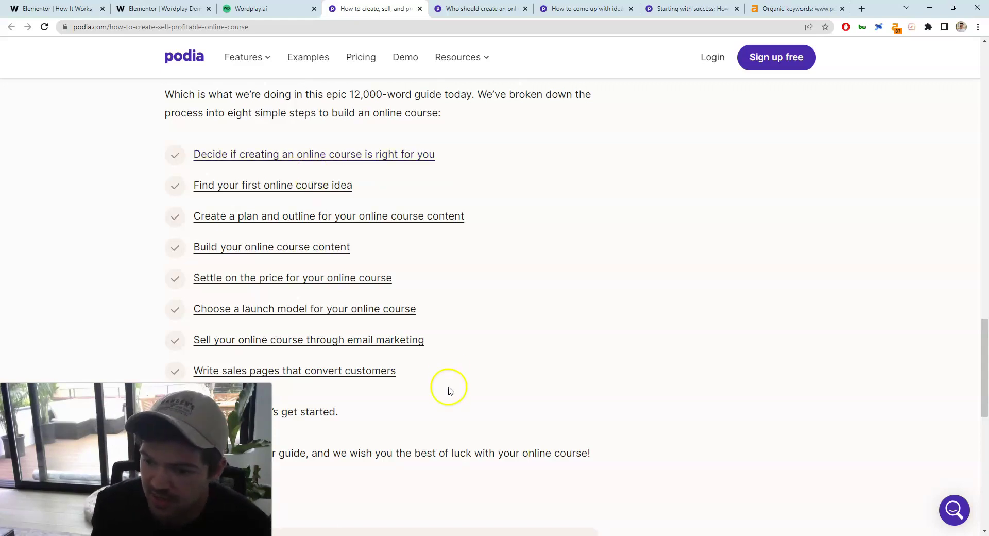
pyautogui.click(470, 533)
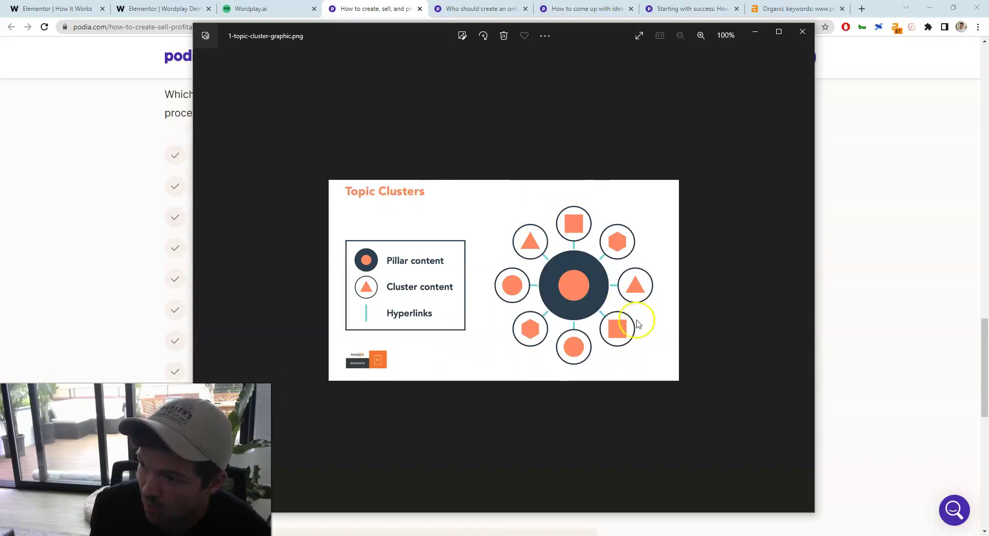